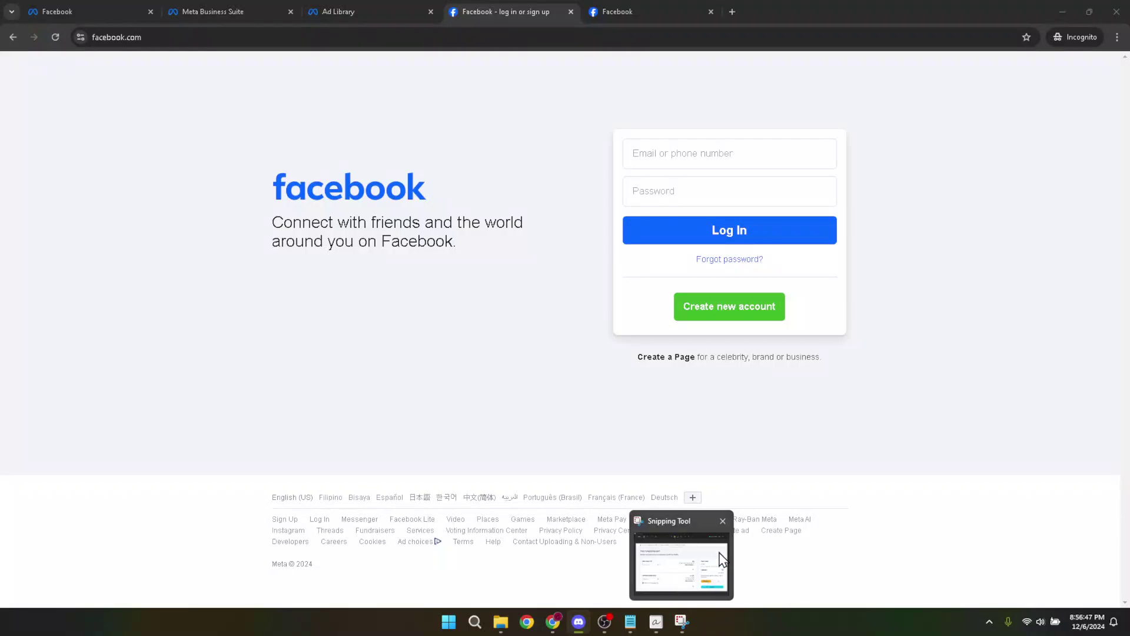
Step: Dismiss the screenshot notification and sign in with the corrected username and password
left_click(722, 523)
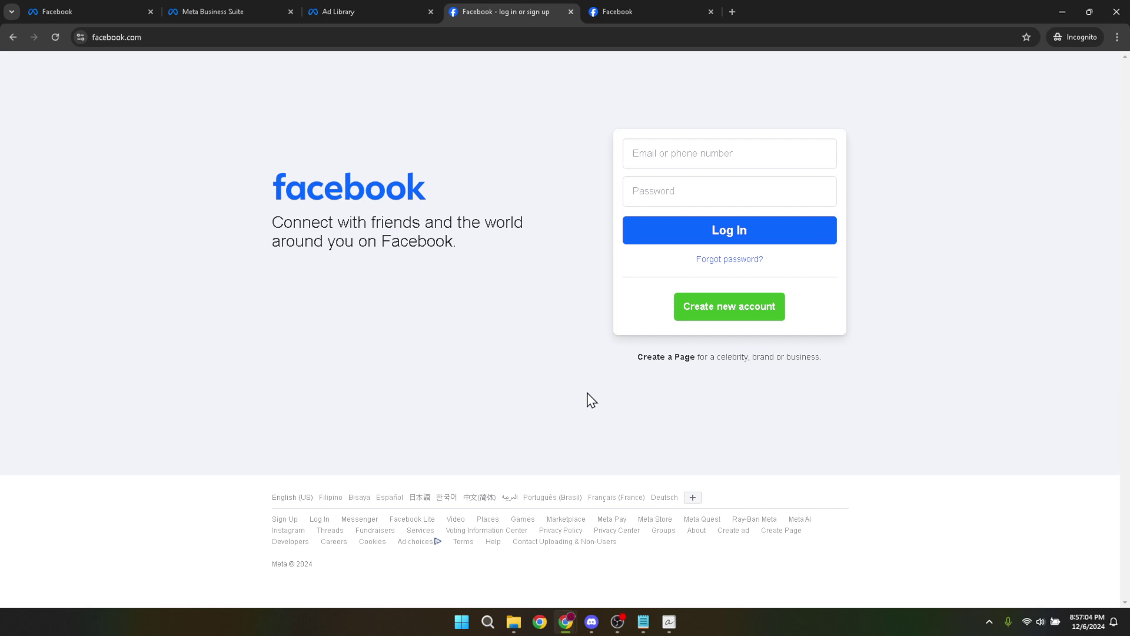
left_click(700, 163)
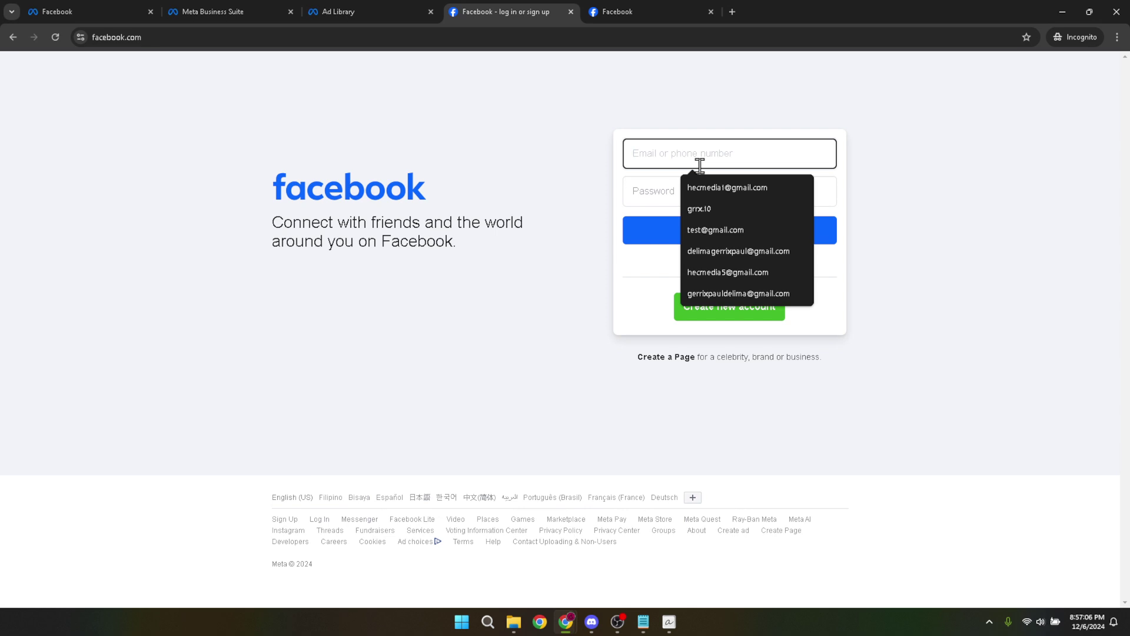
type("da")
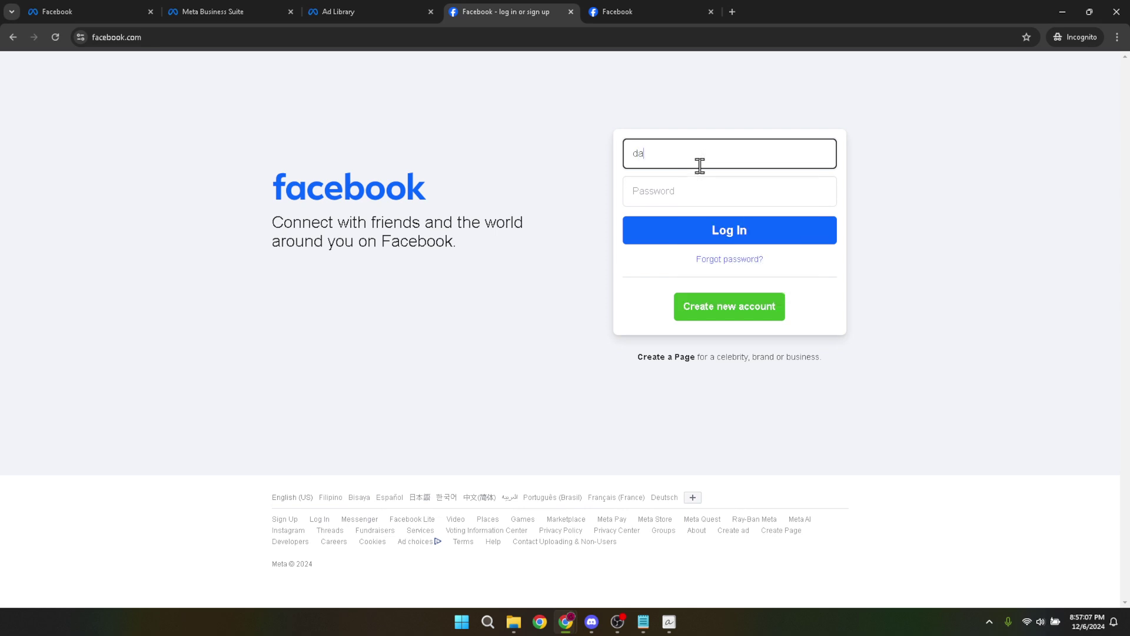
key("BackSpace")
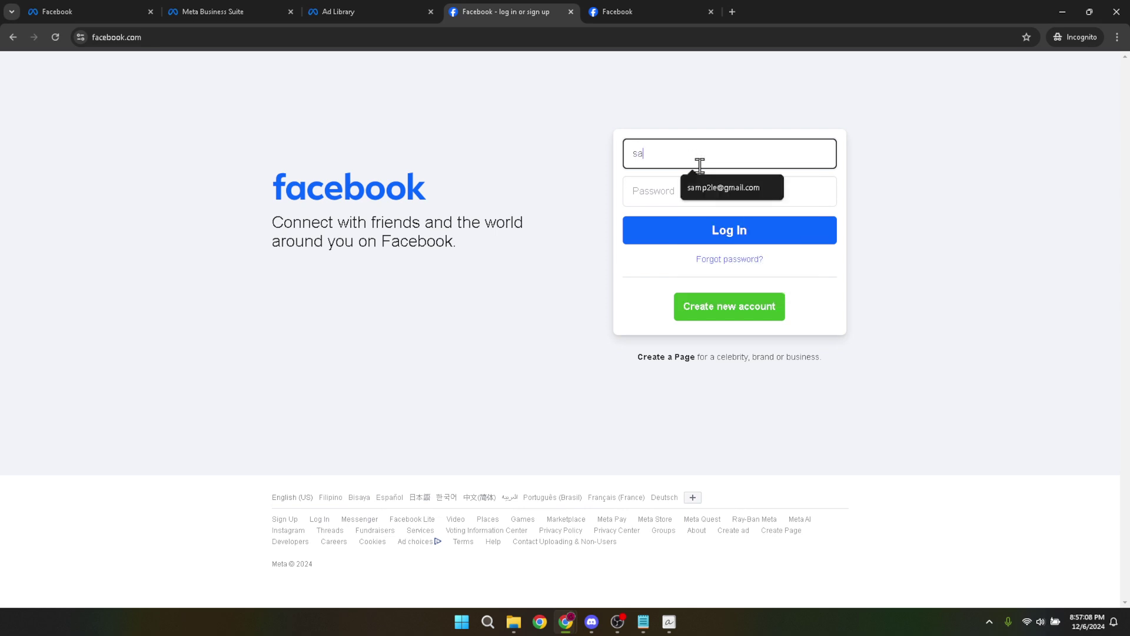
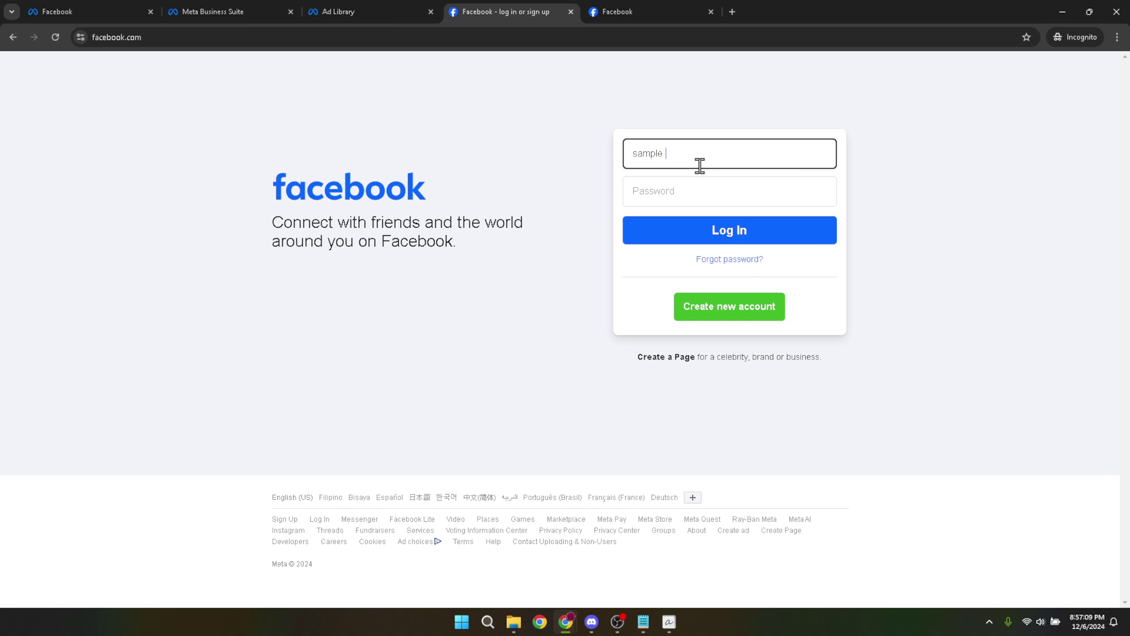
key("ctrl+a")
type("gr")
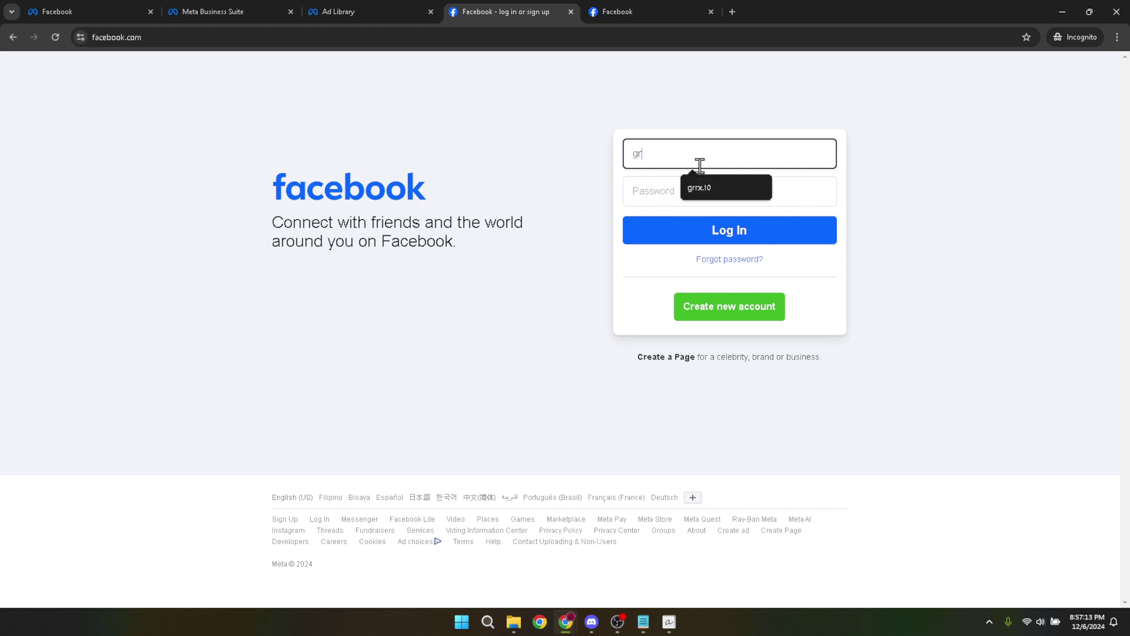
type("rx.10")
key("Tab")
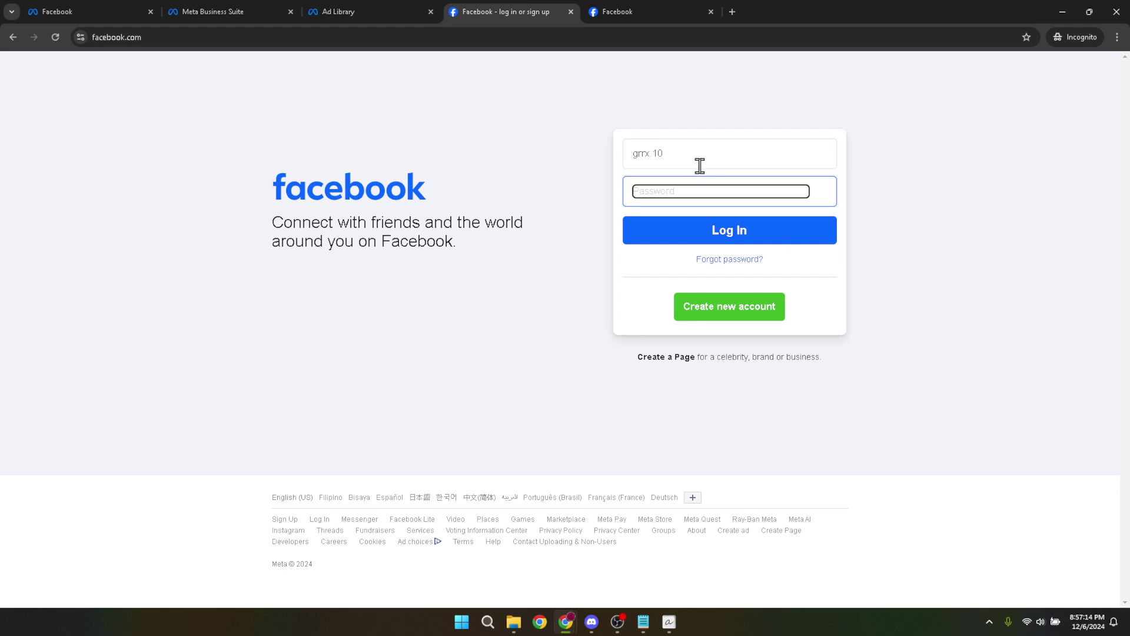
type("•••••••••")
key("Return")
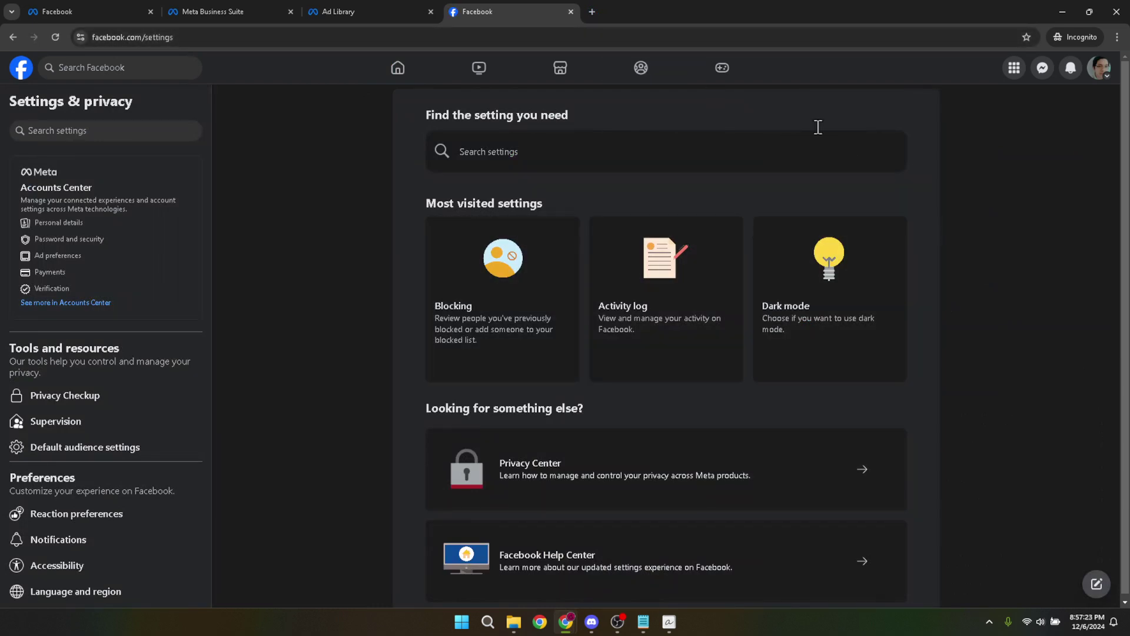
Step: Reach the Activity log through the account menu's Settings & privacy section
left_click(1106, 72)
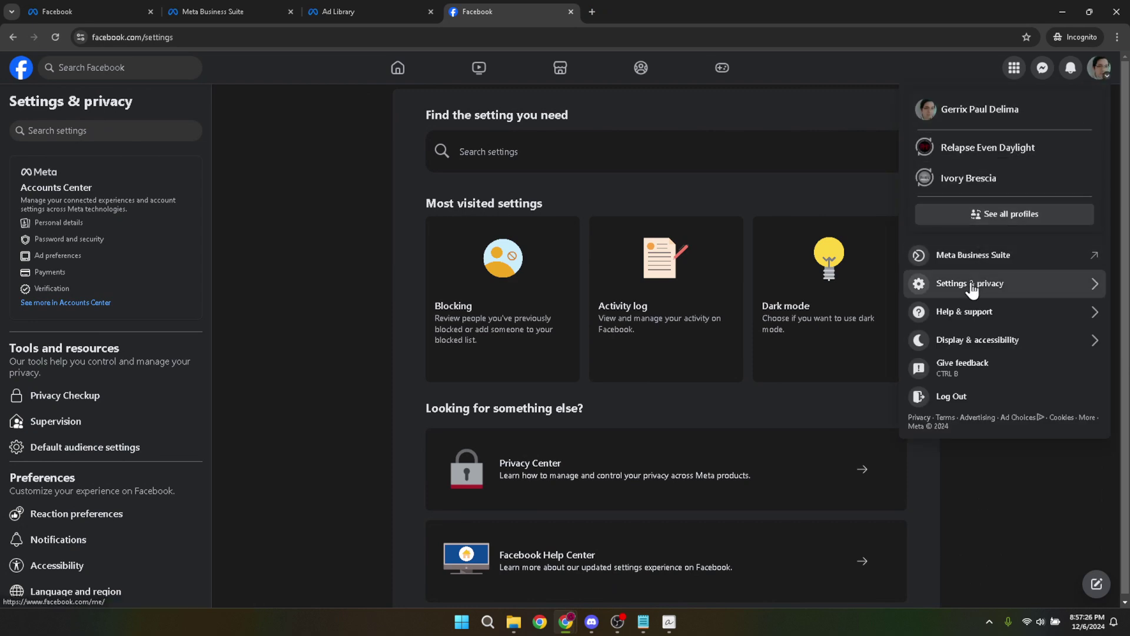
left_click(994, 295)
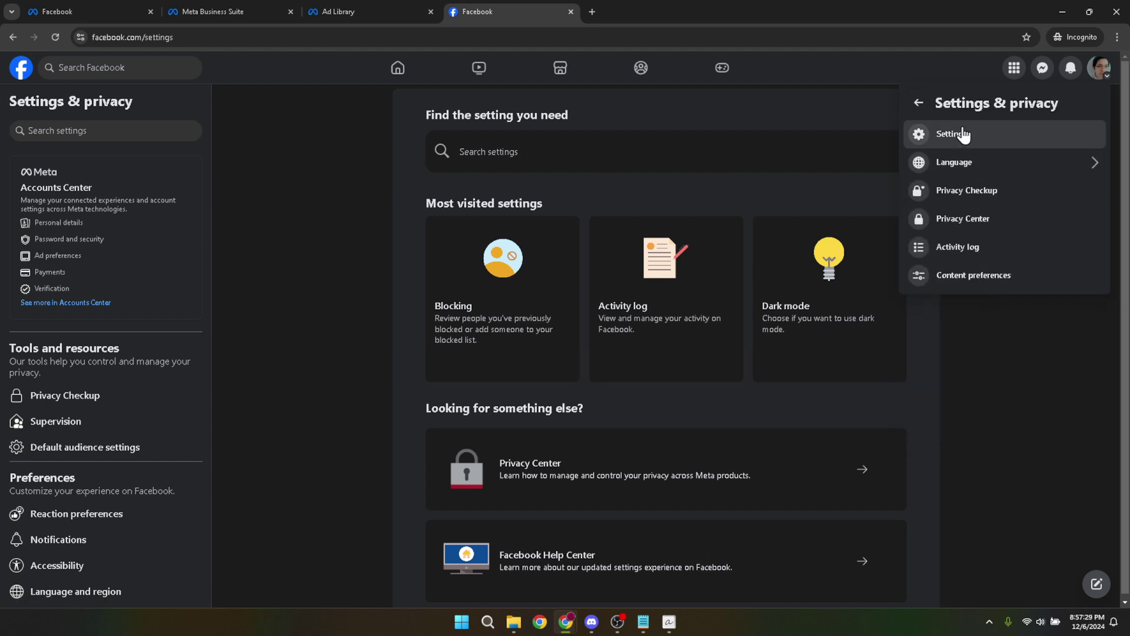
left_click(965, 250)
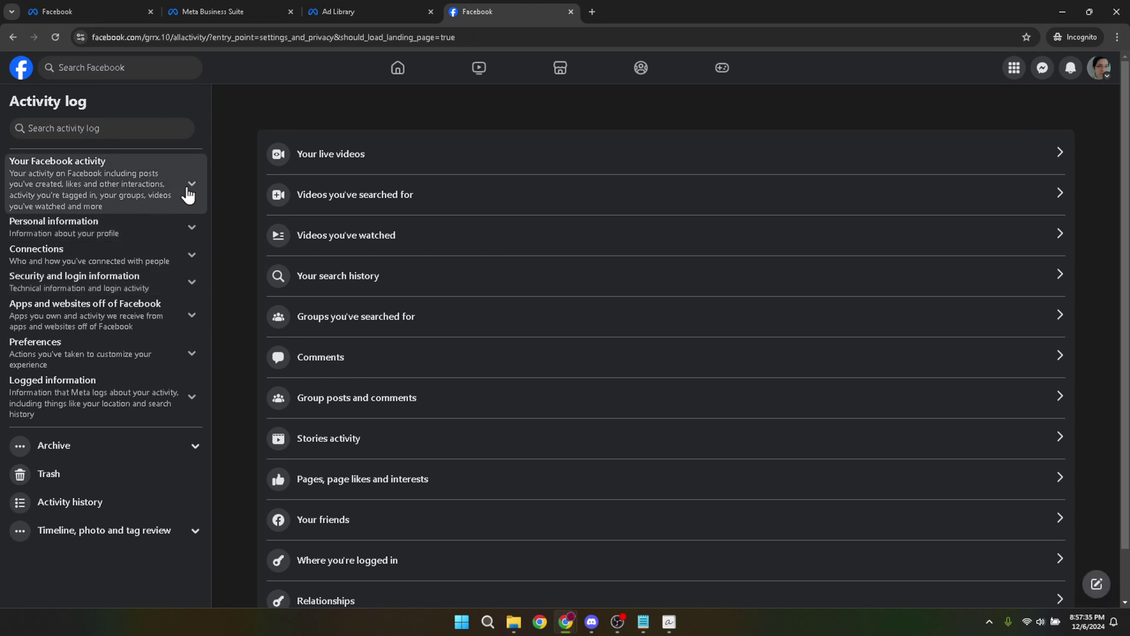
Step: Show the Posts history under Your Facebook activity in the Activity log sidebar
mouse_move(106, 183)
left_click(184, 189)
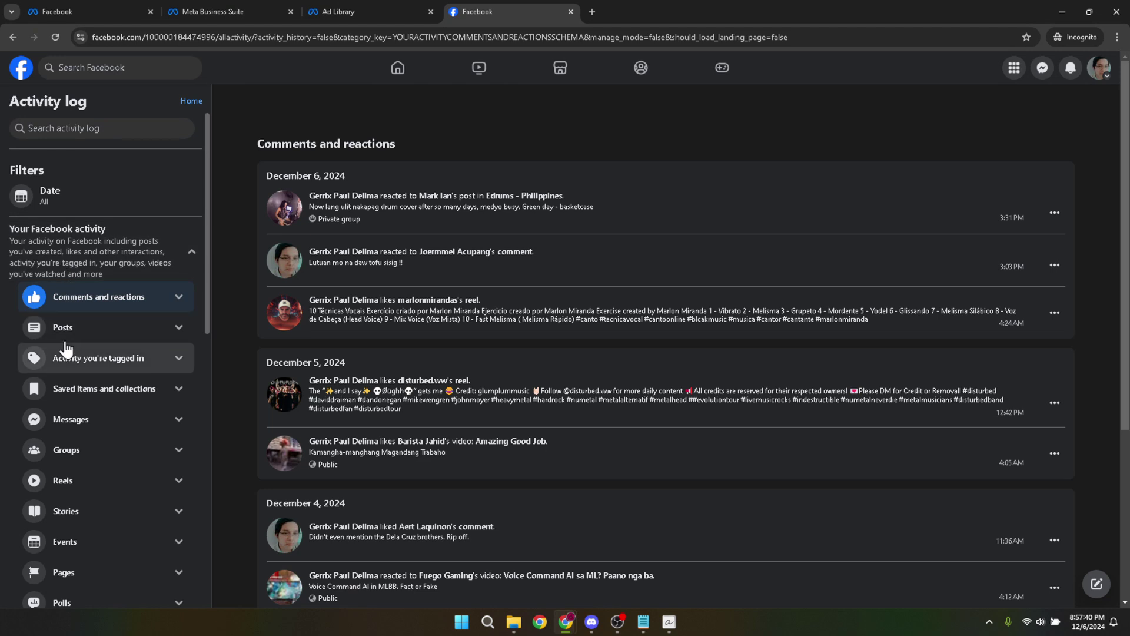
left_click(58, 338)
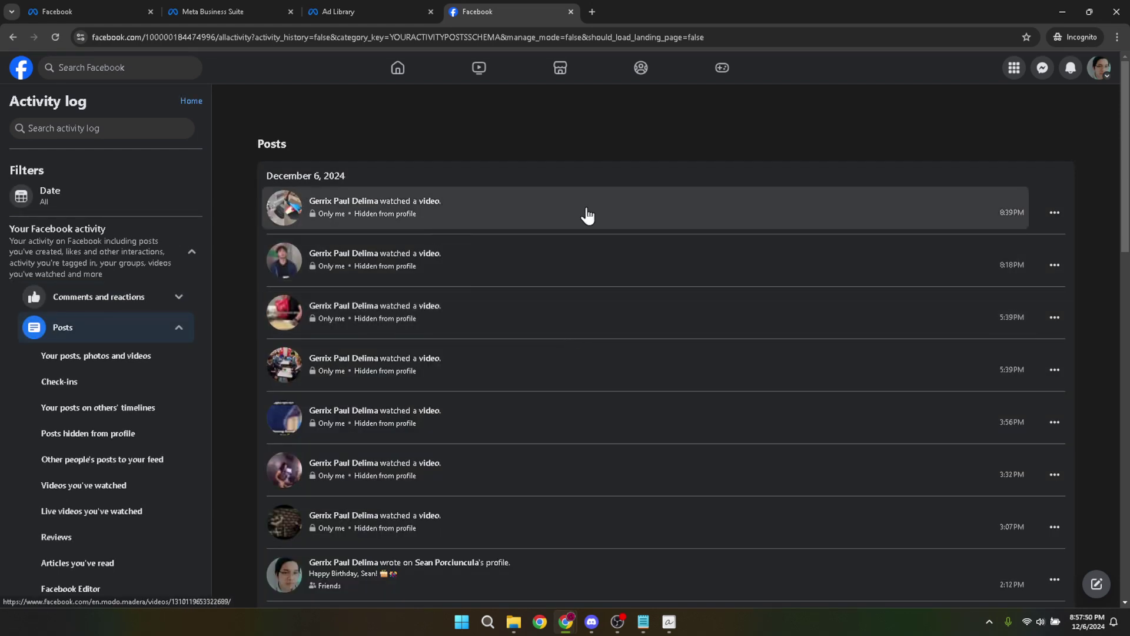
Step: Delete the top two watched-video entries, 8:39 PM and 8:18 PM
left_click(1055, 213)
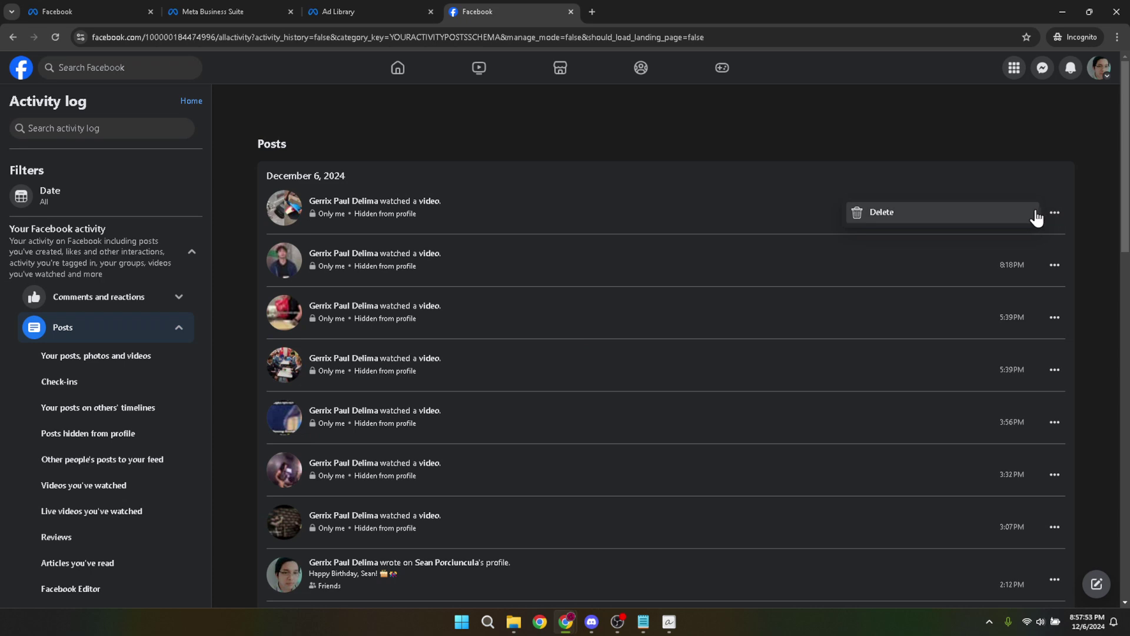
left_click(875, 217)
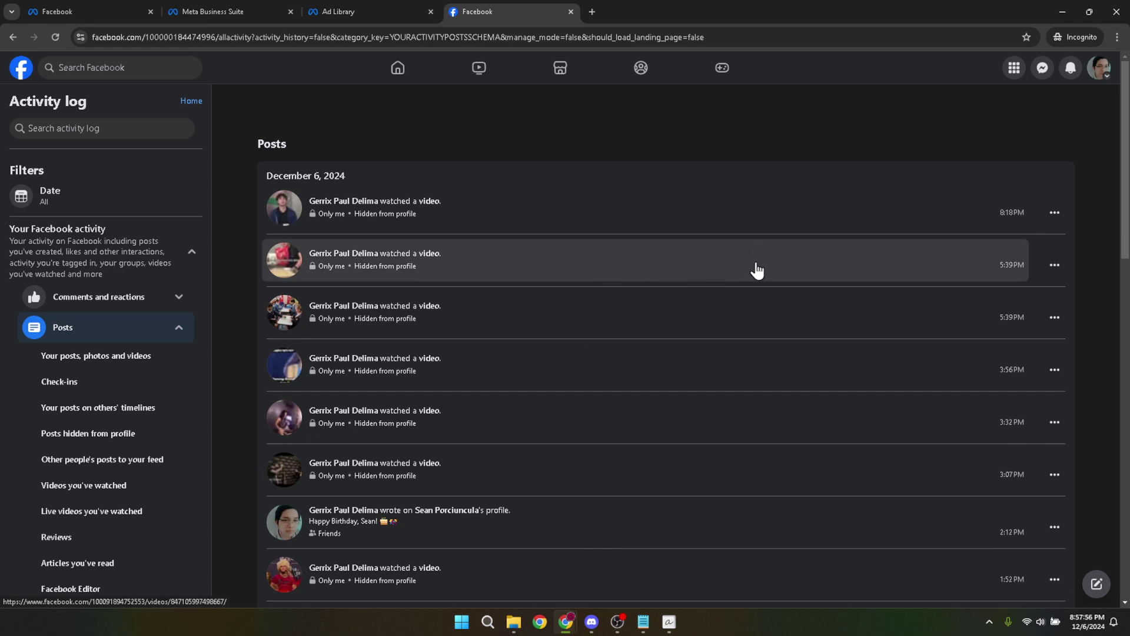
left_click(1054, 215)
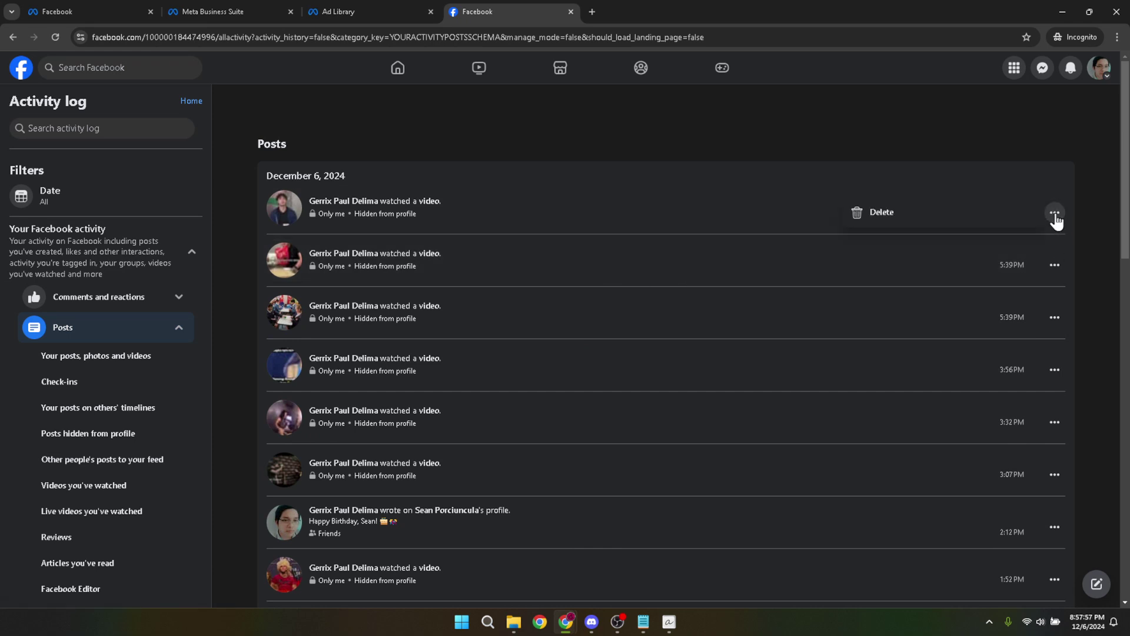
left_click(883, 213)
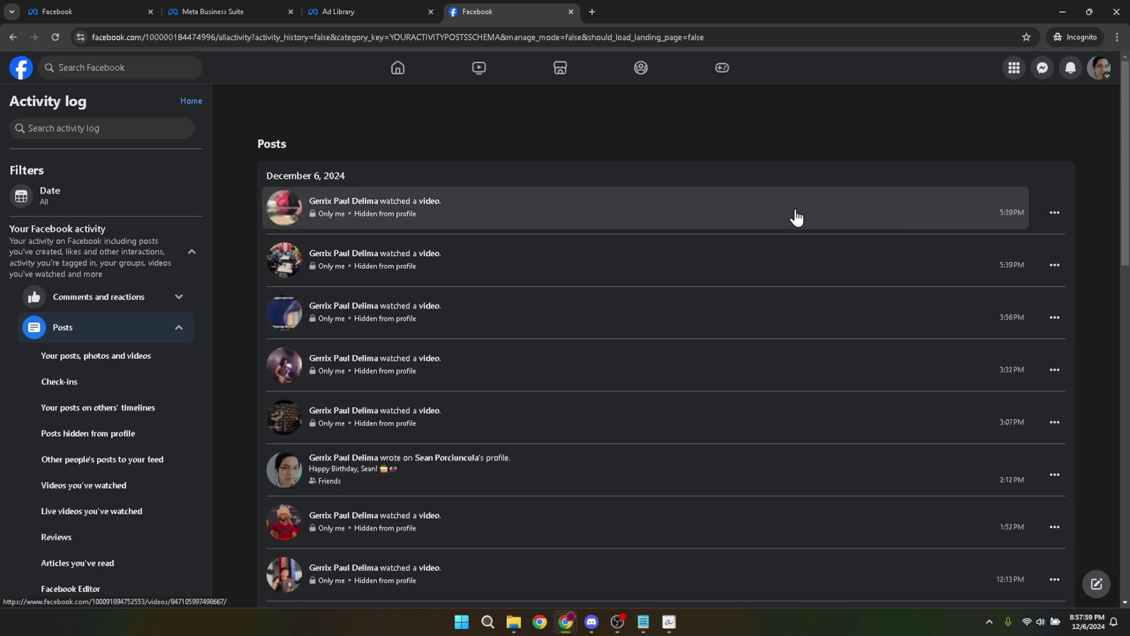